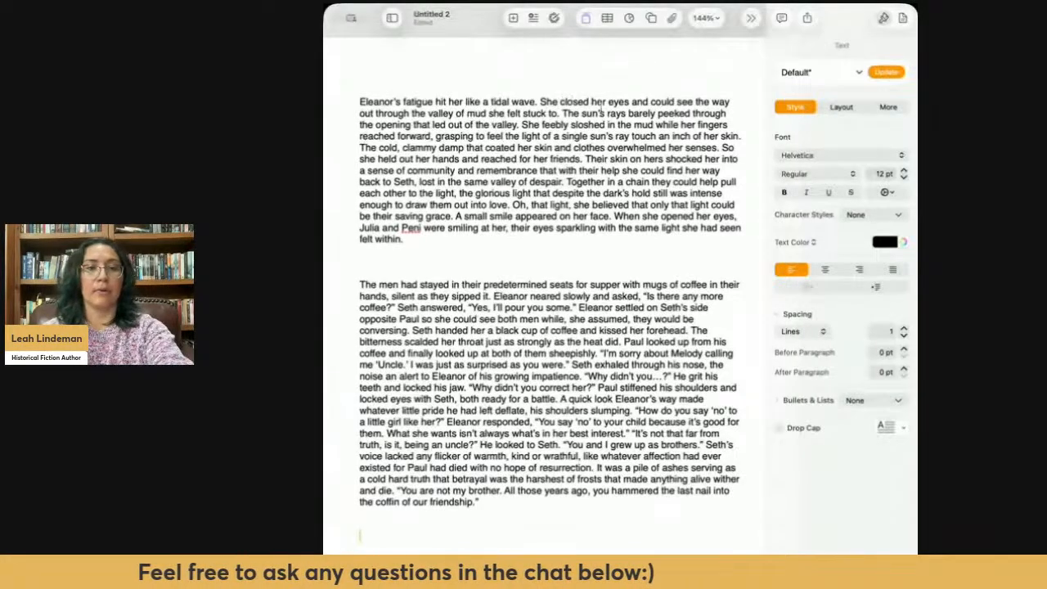
- Reword the opening of the first paragraph's second sentence from "She closed her eyes" to "With her eyes closed"
drag(587, 100, 538, 100)
text(With)
key(BackSpace)
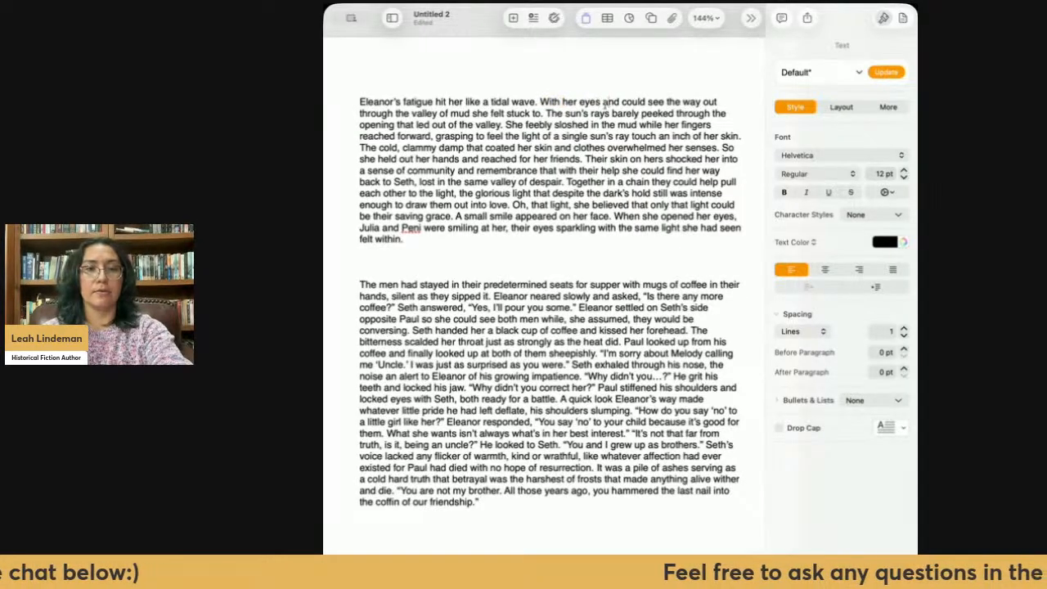
click(603, 102)
text(closed)
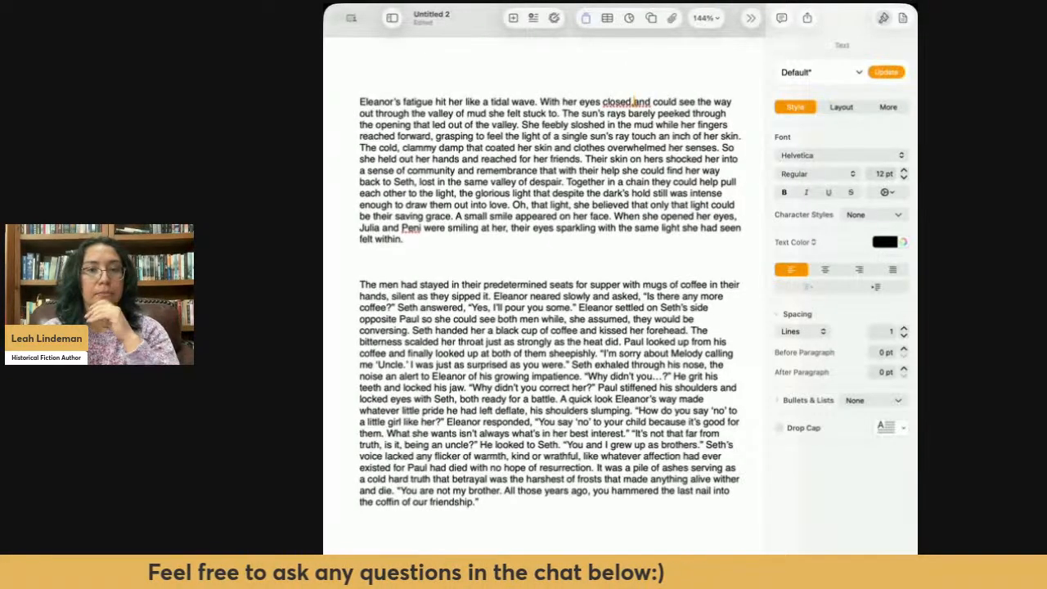
text(  se)
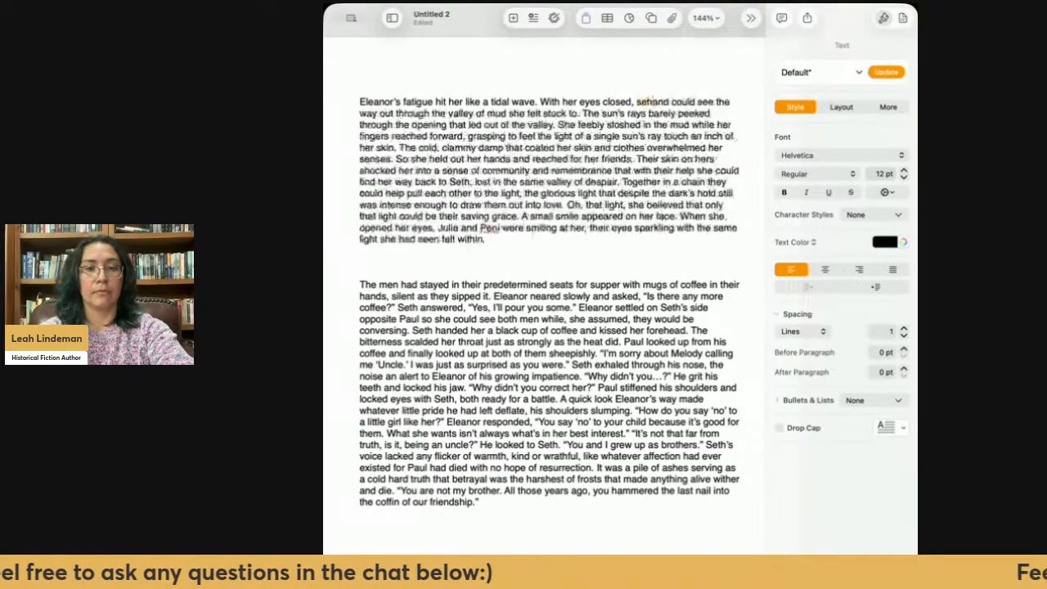
- Continue the sentence after "With her eyes closed" with ", she felt cold and clammy,"
key(BackSpace)
text(he felt c)
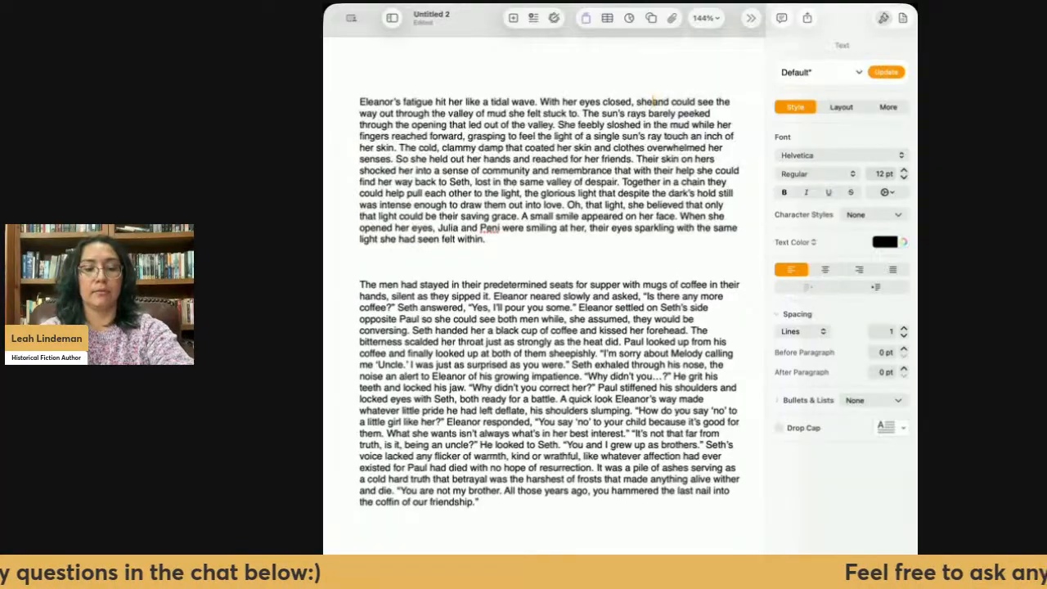
text(old)
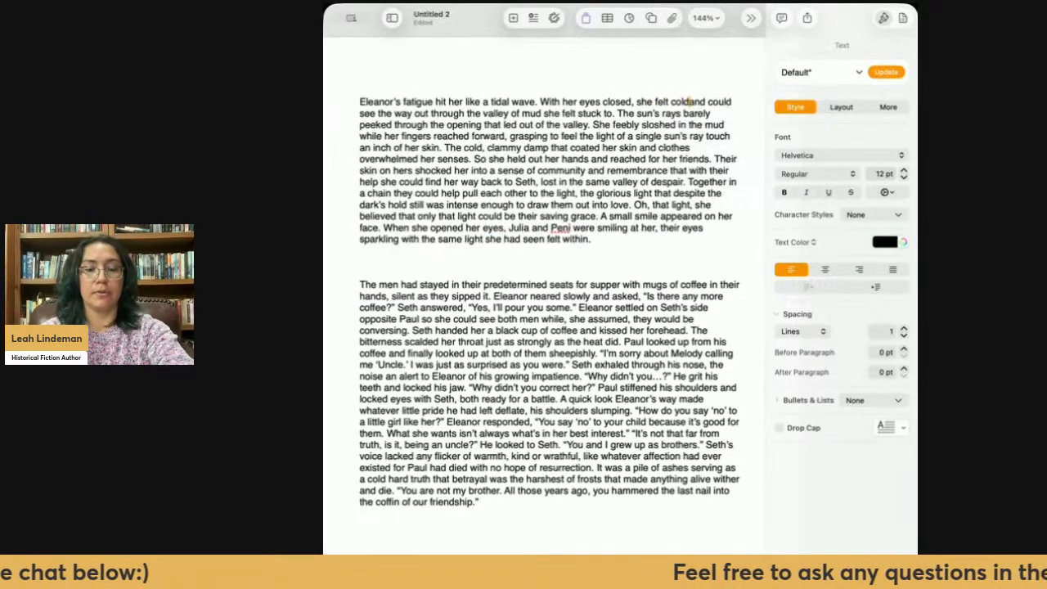
text( and clamm)
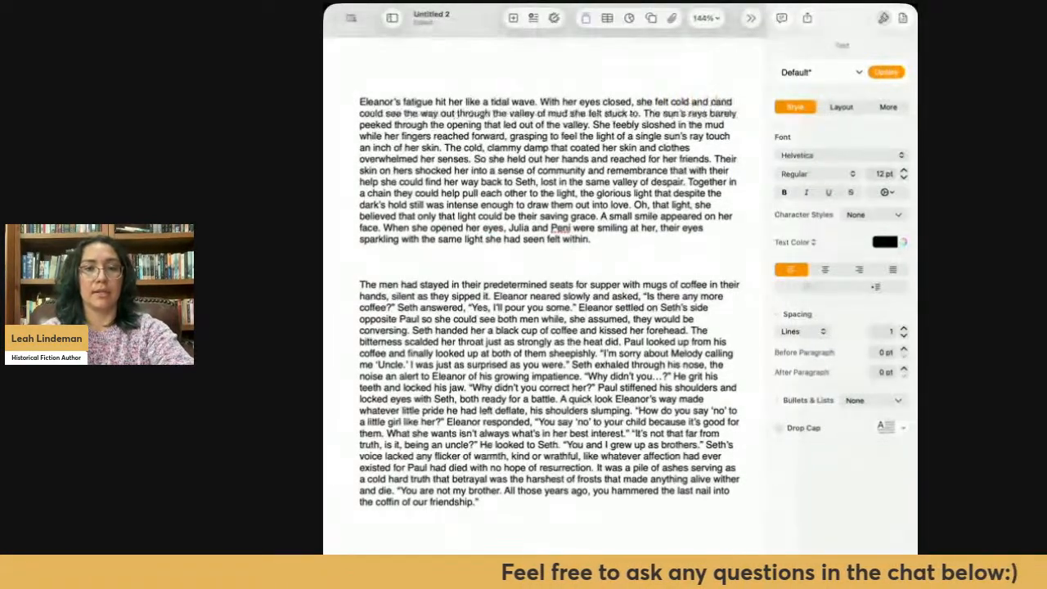
text(y)
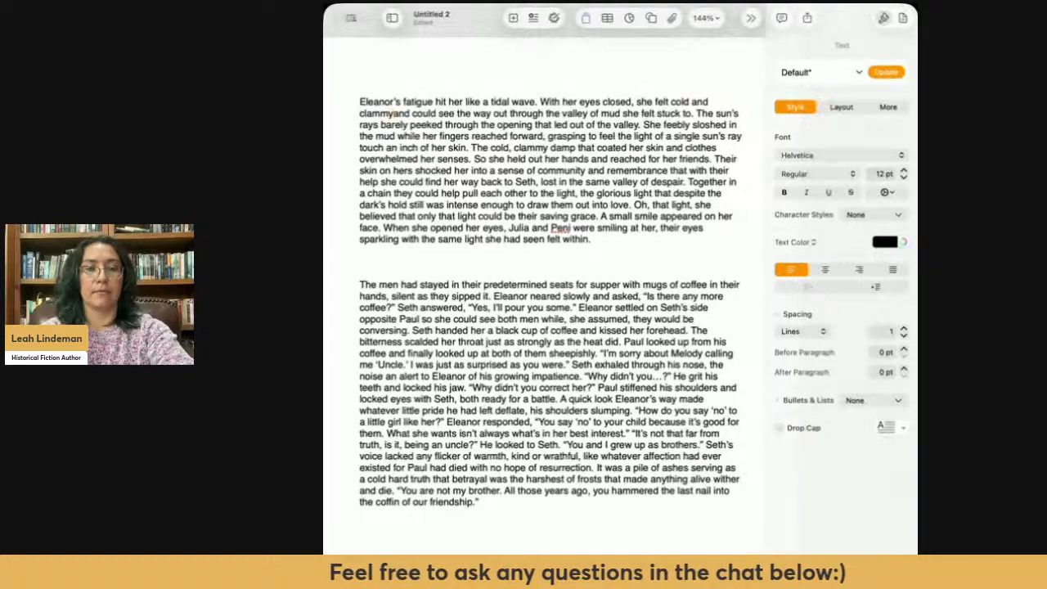
text(,)
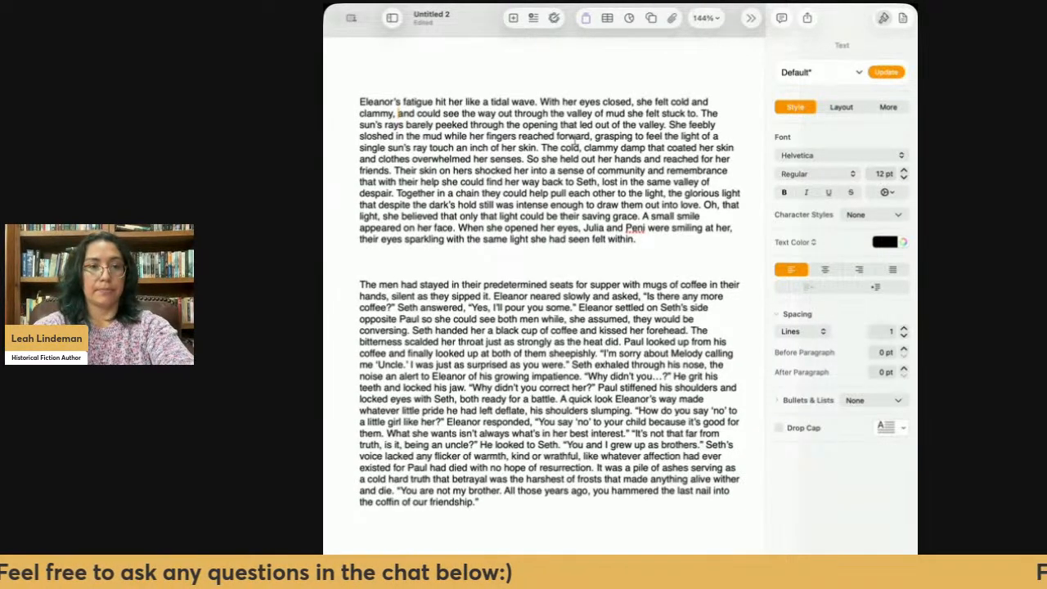
- Replace "and could see the way out" with "like wading" before "through the valley of mud"
text(like wadin)
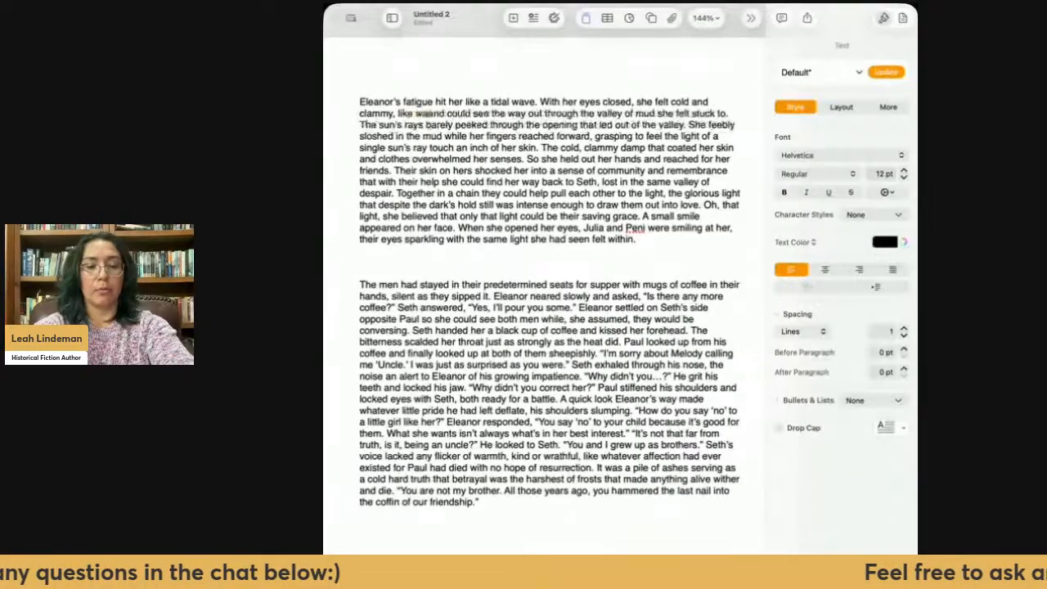
text(g)
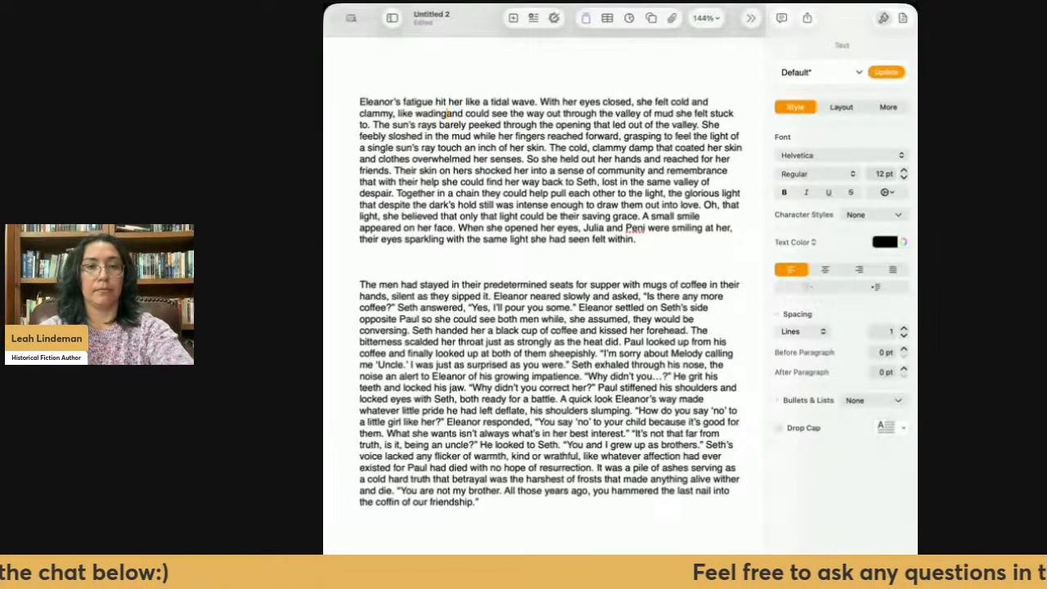
drag(563, 114, 448, 115)
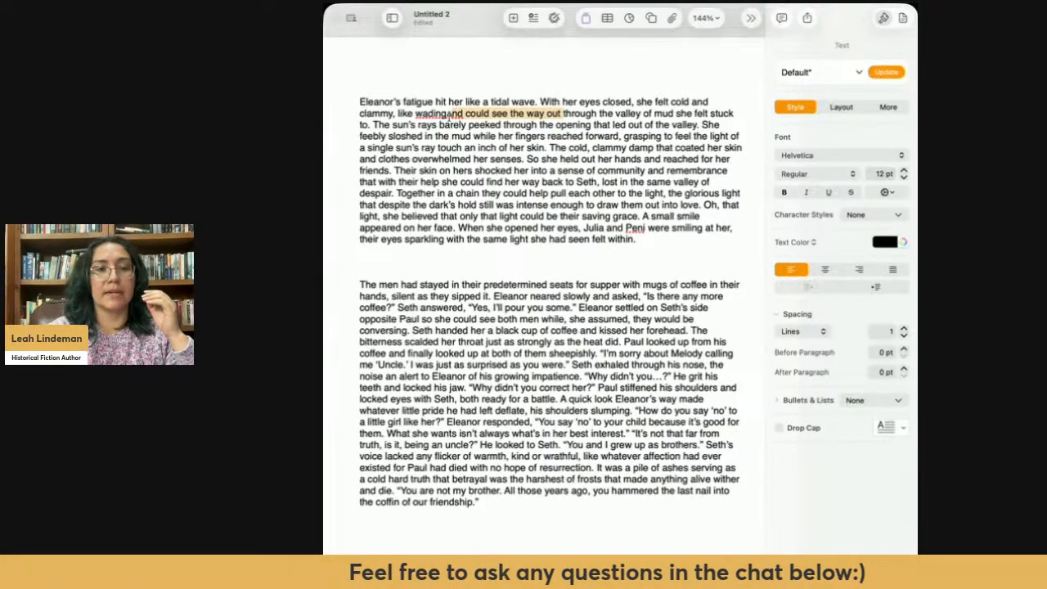
key(BackSpace)
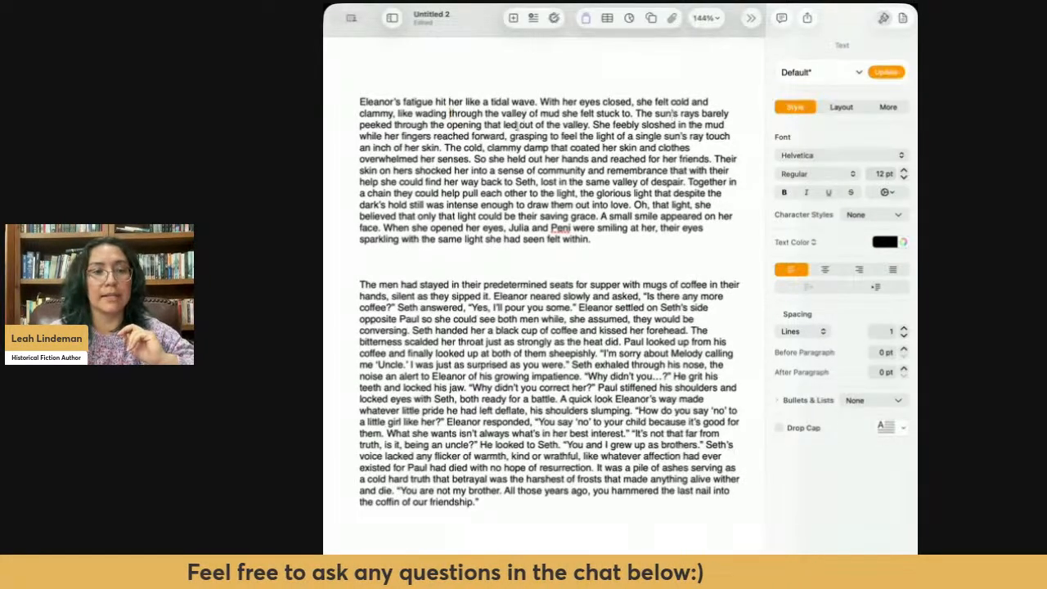
- Change "the valley of mud" to "a valley of mud" and delete "she felt stuck to" from the sentence's end
drag(498, 114, 486, 113)
text(a)
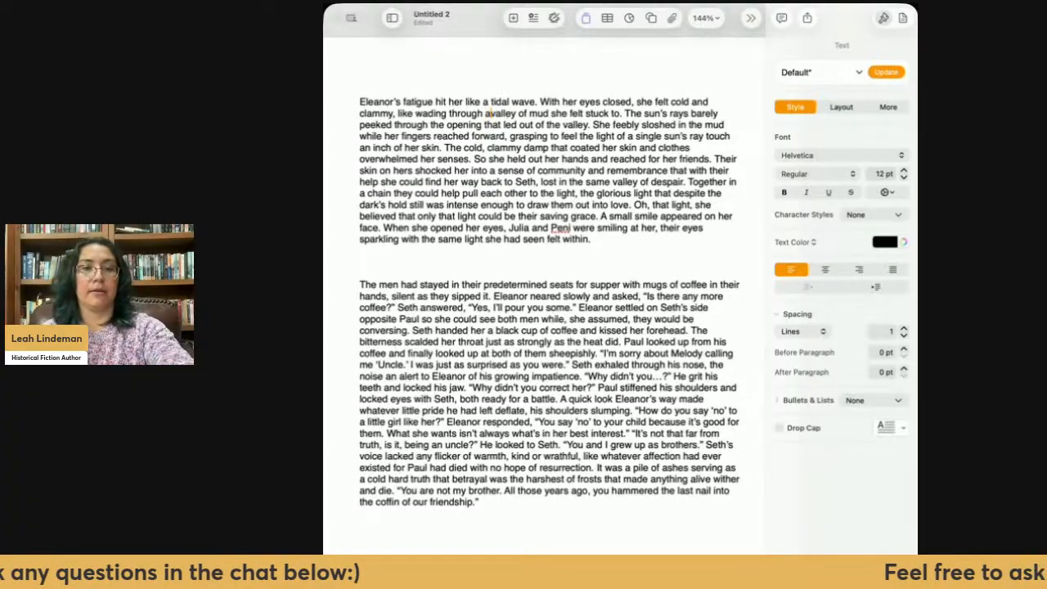
drag(623, 114, 553, 114)
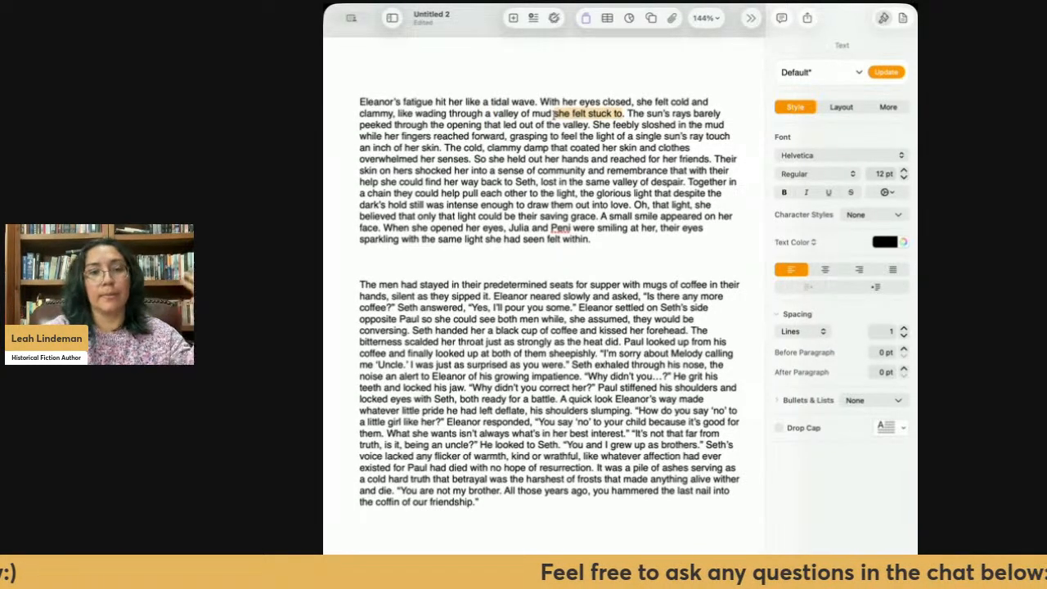
key(BackSpace)
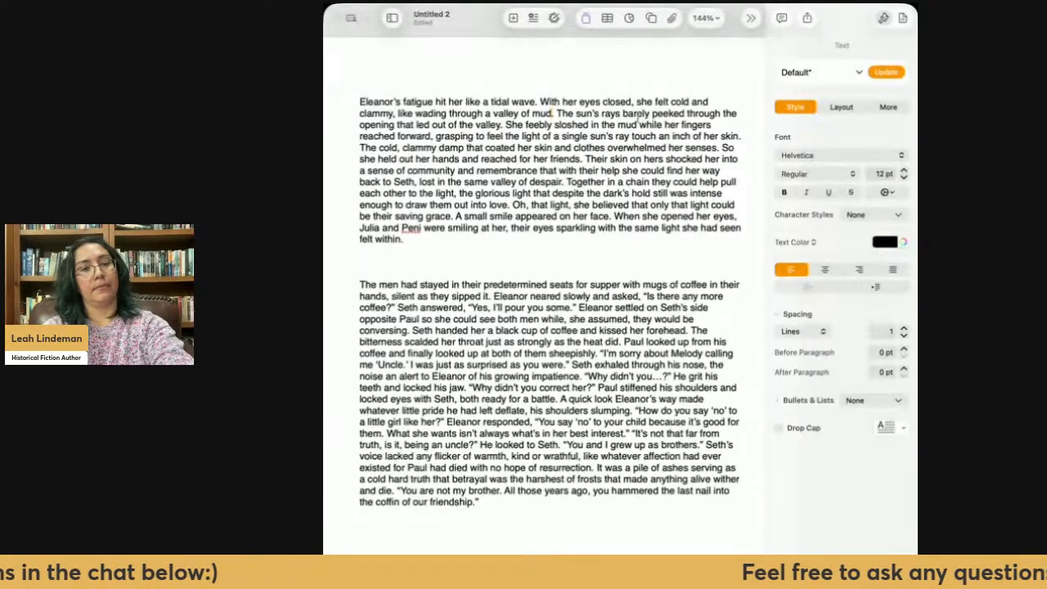
- Replace "through the opening that led out of the valley" with "through the blanket of clouds" in the sun's rays sentence
drag(505, 124, 708, 113)
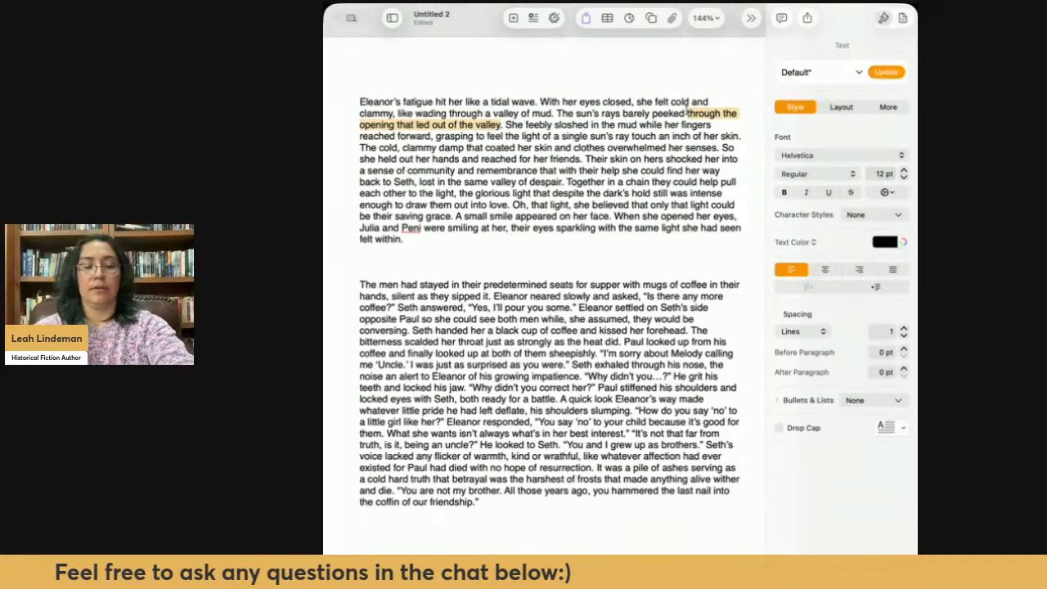
key(BackSpace)
text(he)
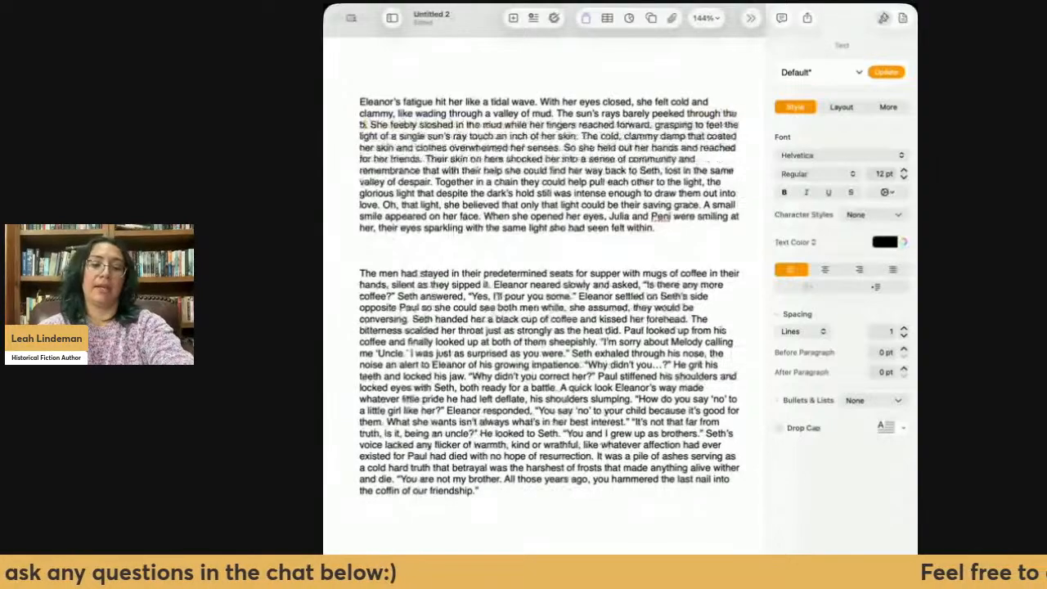
text( blanket of clouds)
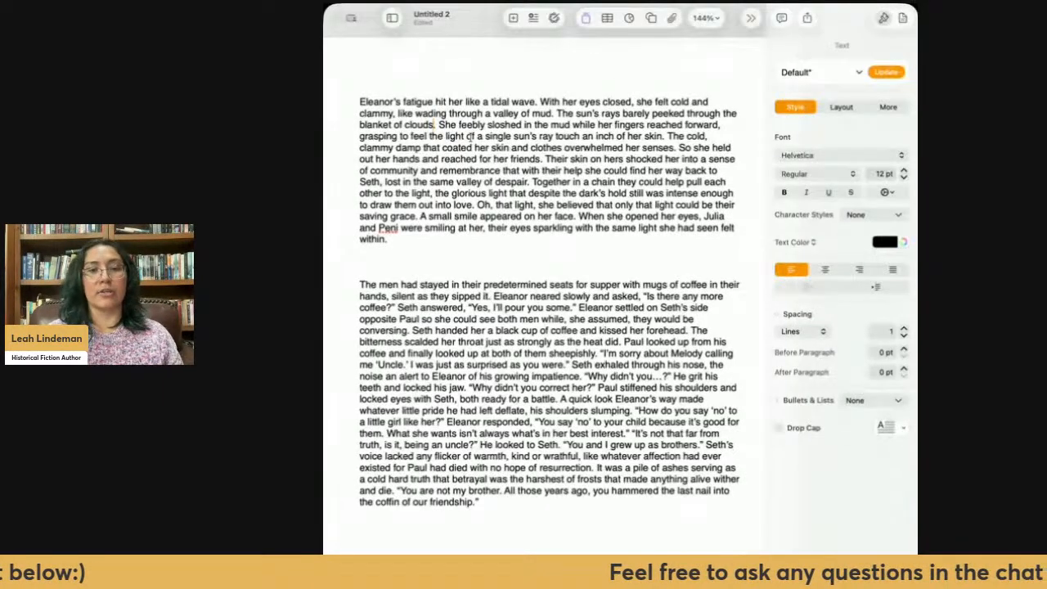
- Insert "Desperate to feel the warmth from a single ray," before "She feebly sloshed in the mud"
click(439, 124)
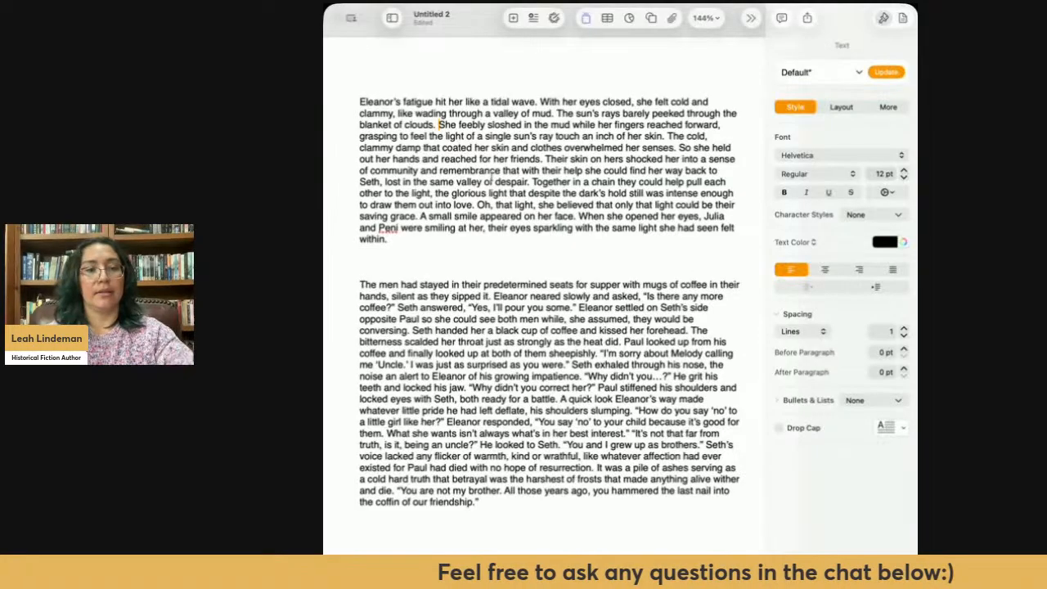
text(Despe)
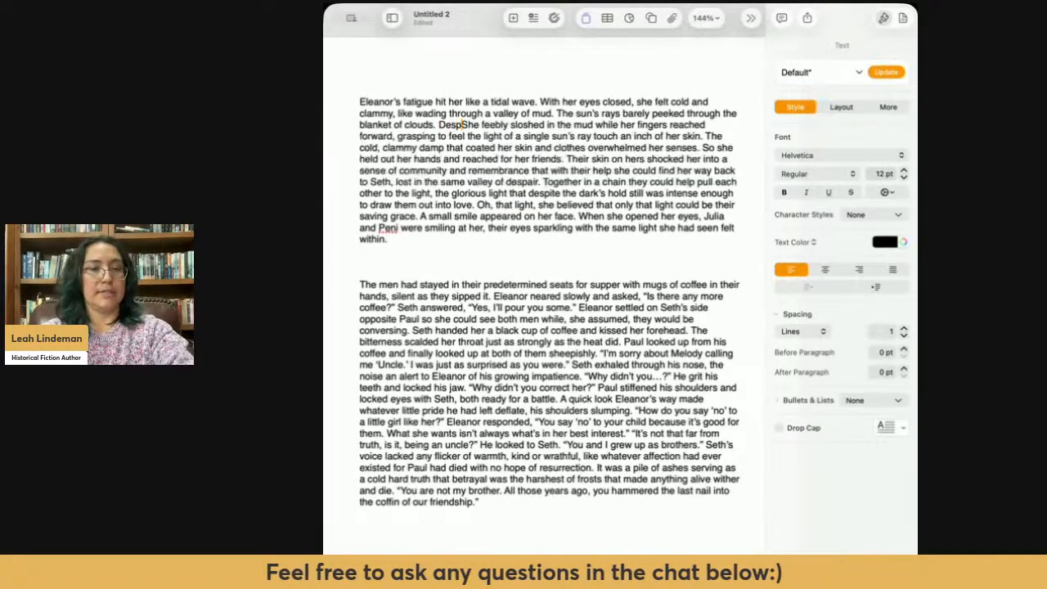
text(rate)
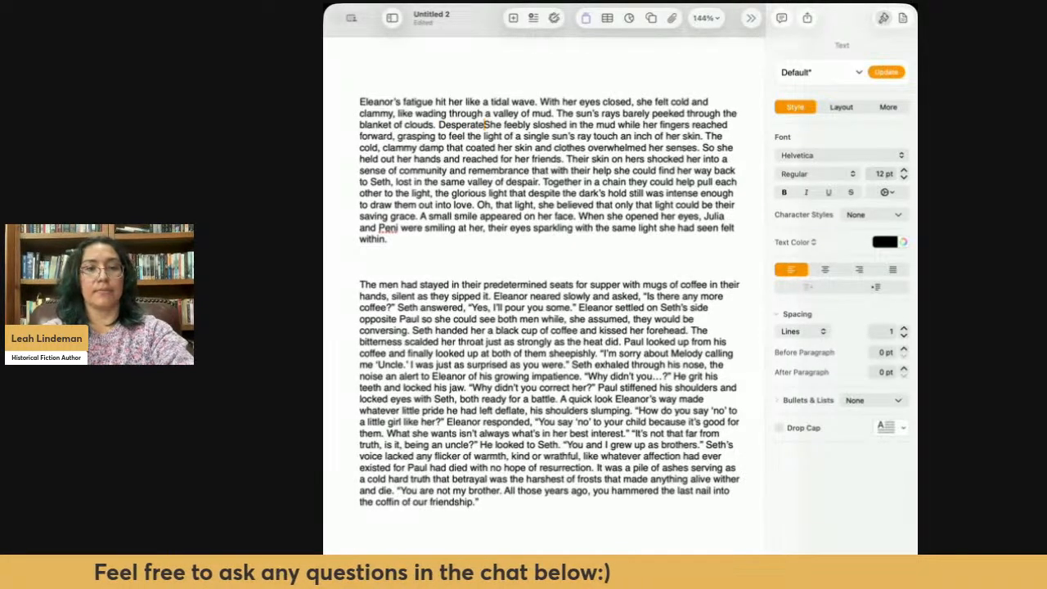
text( to )
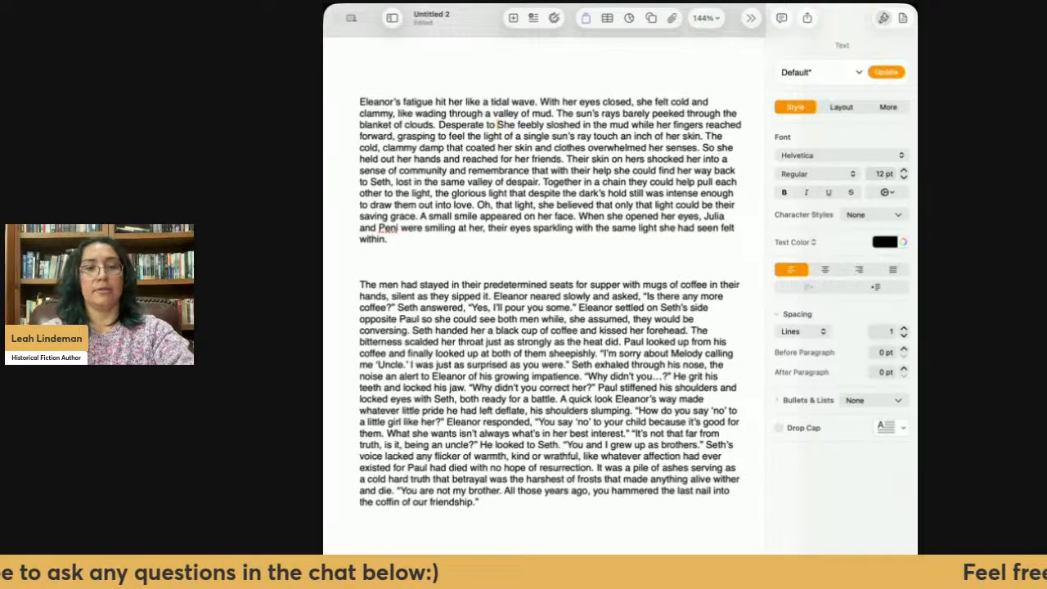
text(feel )
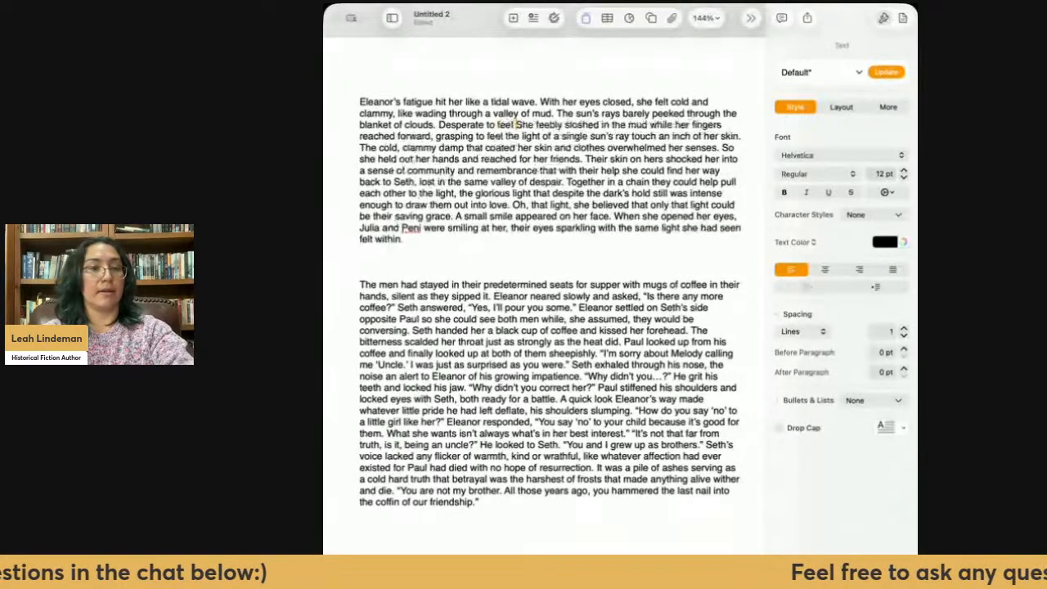
text(the warmth)
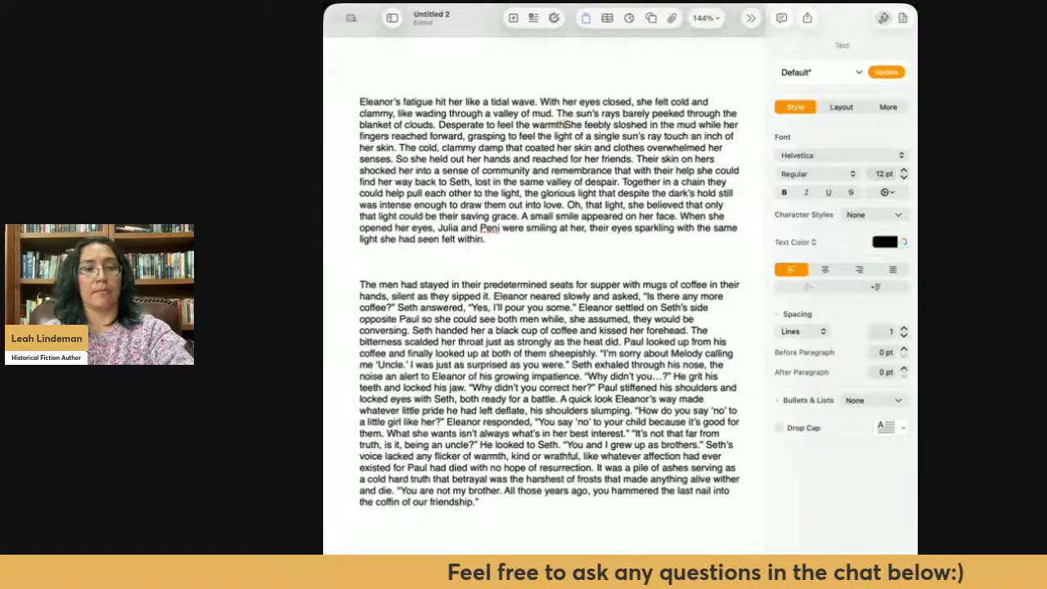
text( fro)
text(m a single ra)
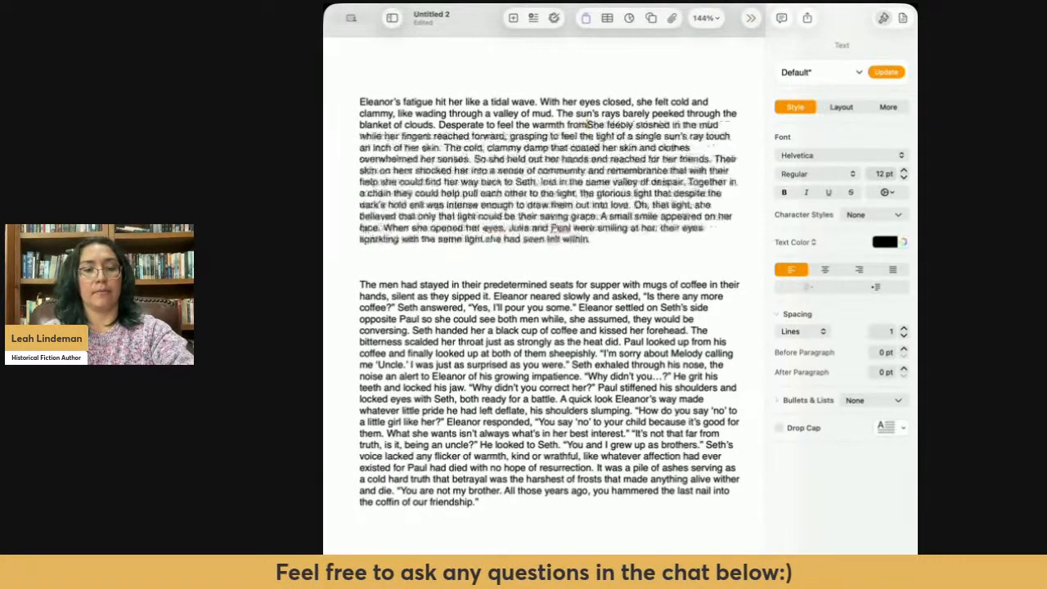
text(y.)
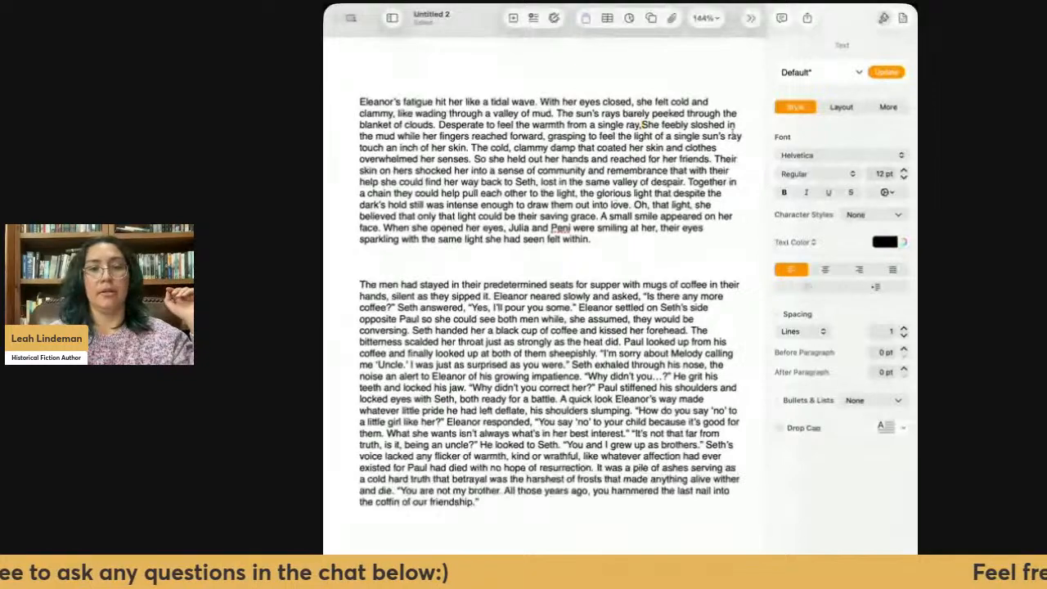
- Replace "She feebly sloshed in" with "she" after "a single ray," and delete "the" before "warmth"
drag(733, 124, 686, 123)
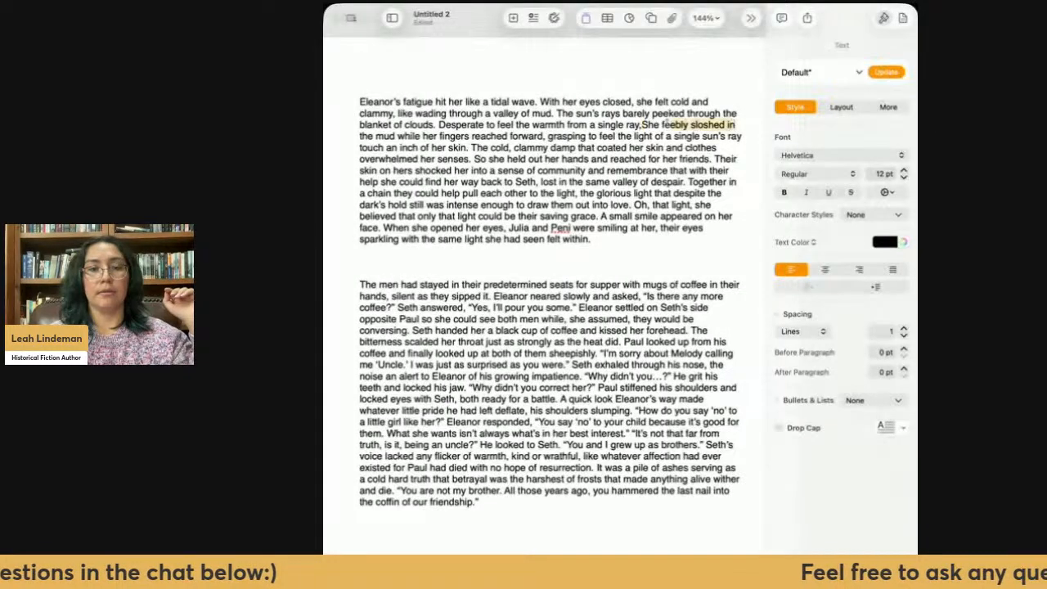
text(, she)
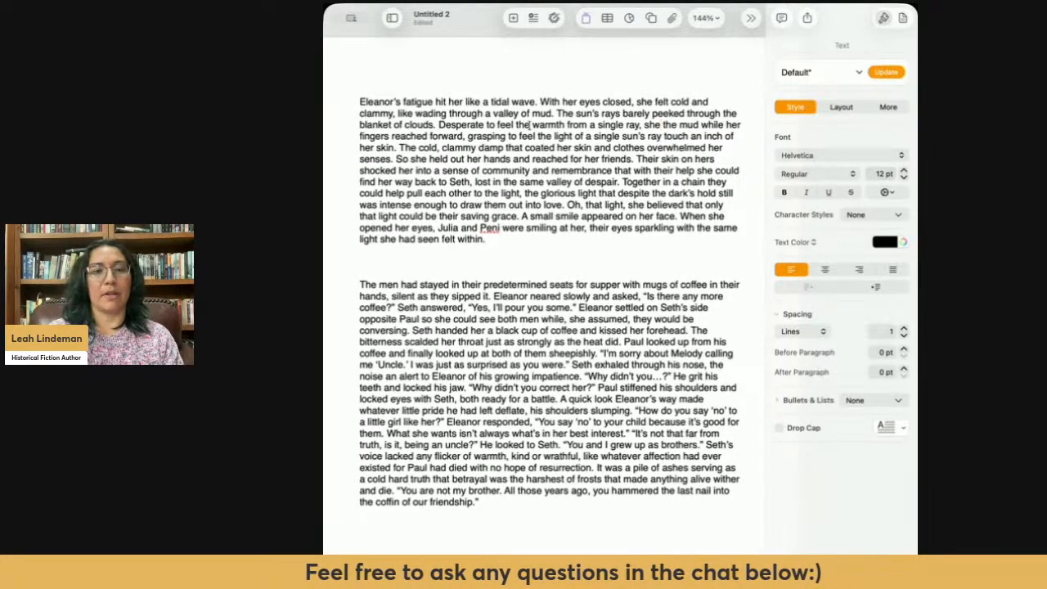
key(BackSpace)
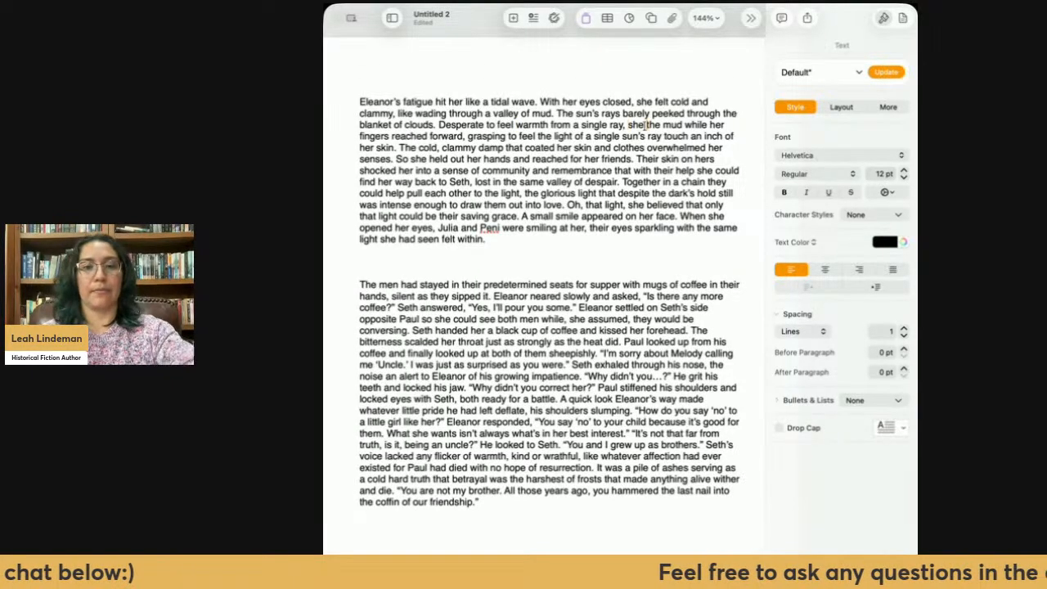
- Add "stretched our her hands." after "Desperate to feel warmth from a single ray, she"
text(stretch)
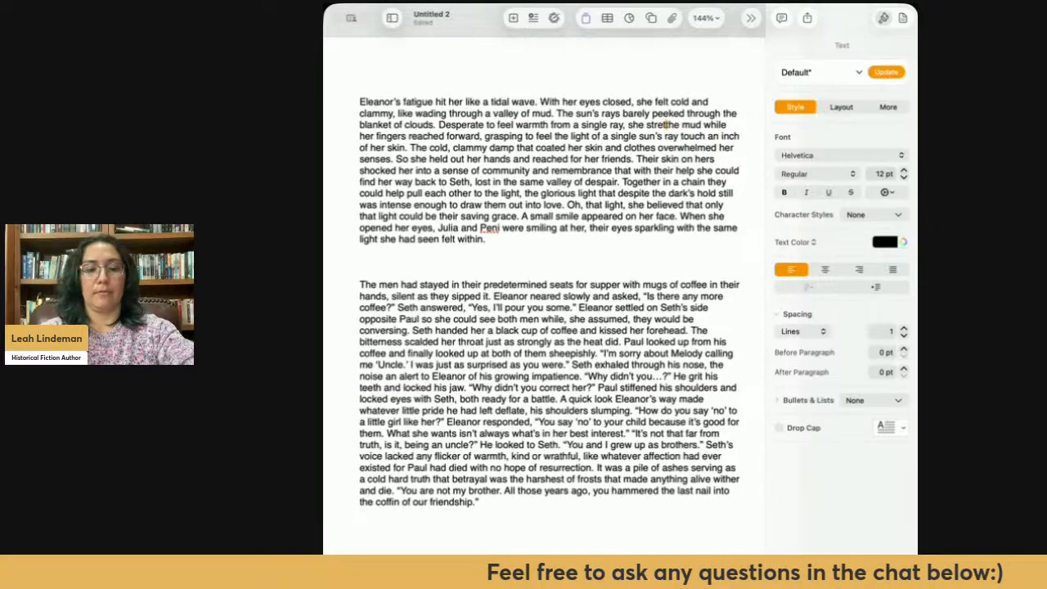
text(ed our her h)
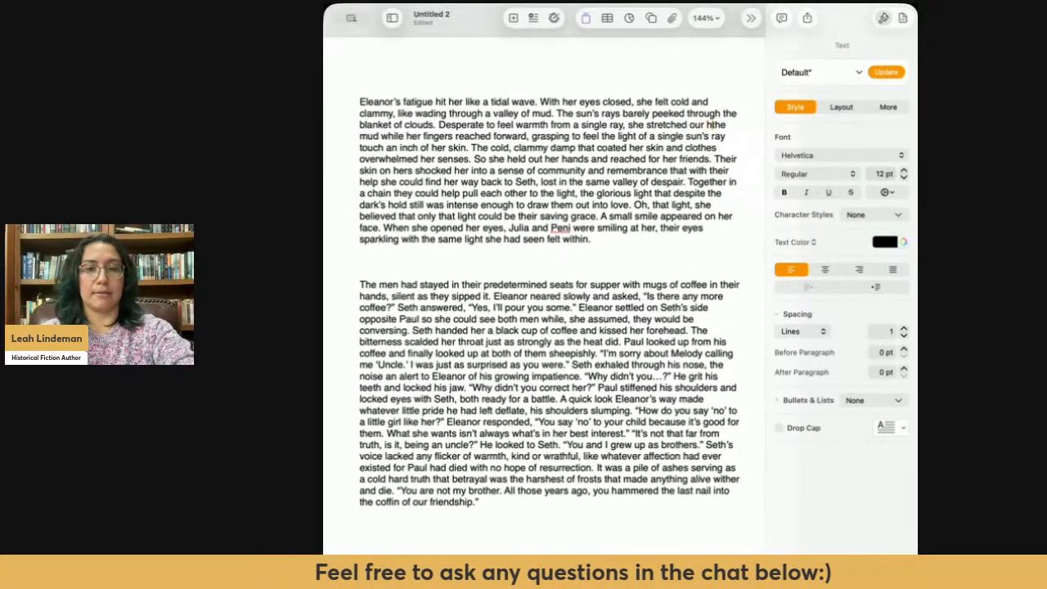
text(ands)
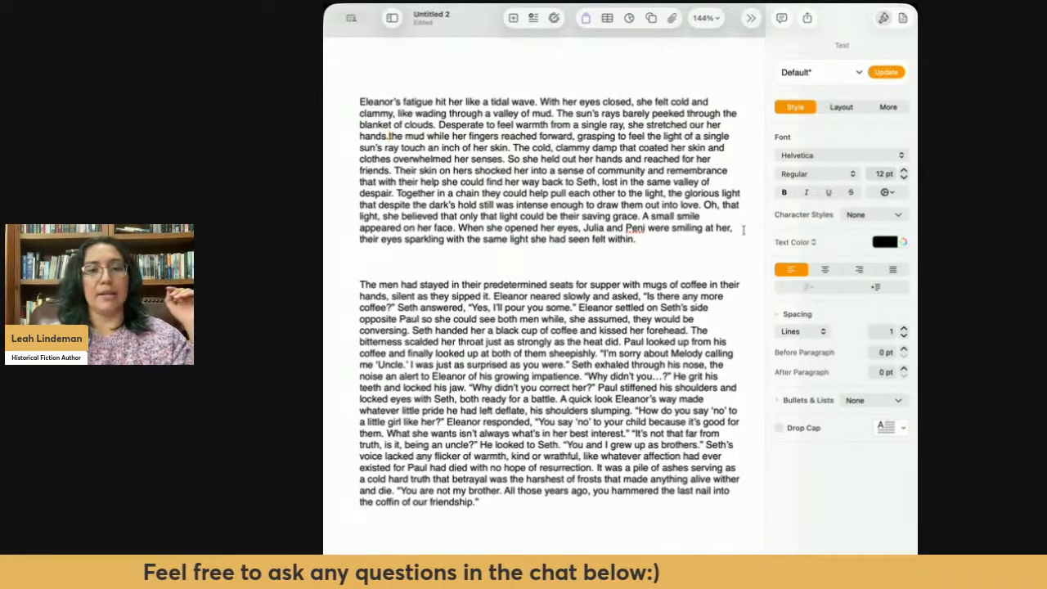
- Delete the leftover text after "hands", from "the mud while her fingers reached forward" through "an inch of her skin"
drag(507, 148, 389, 135)
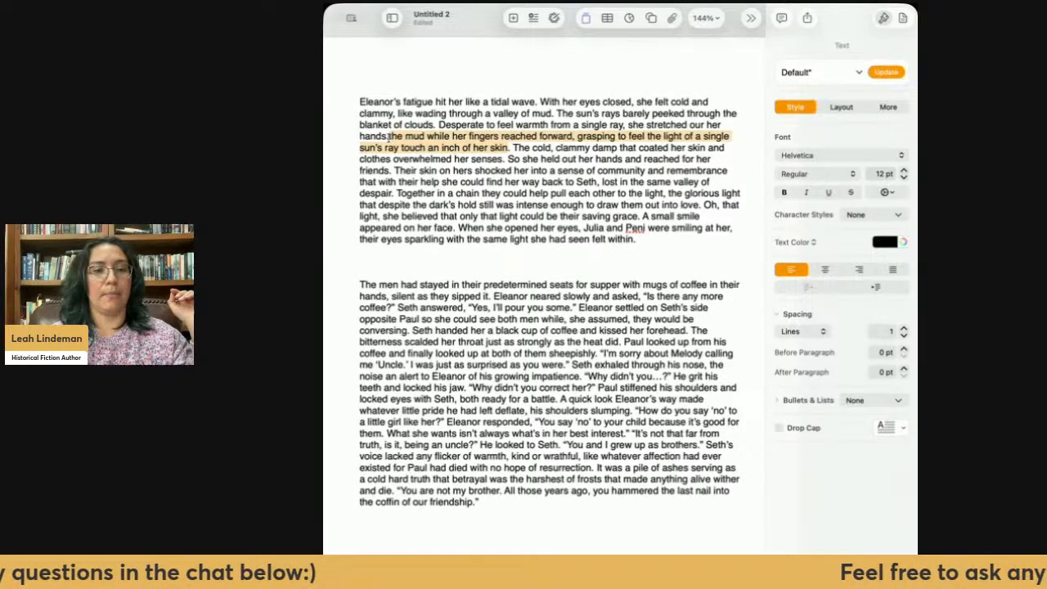
key(BackSpace)
key(BackSpace)
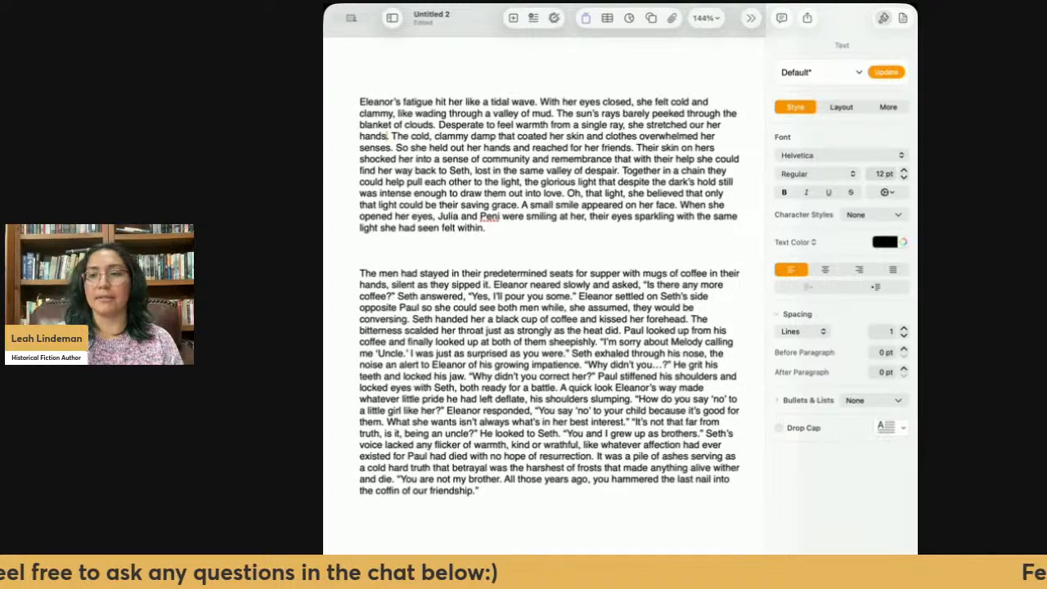
key(super+Tab)
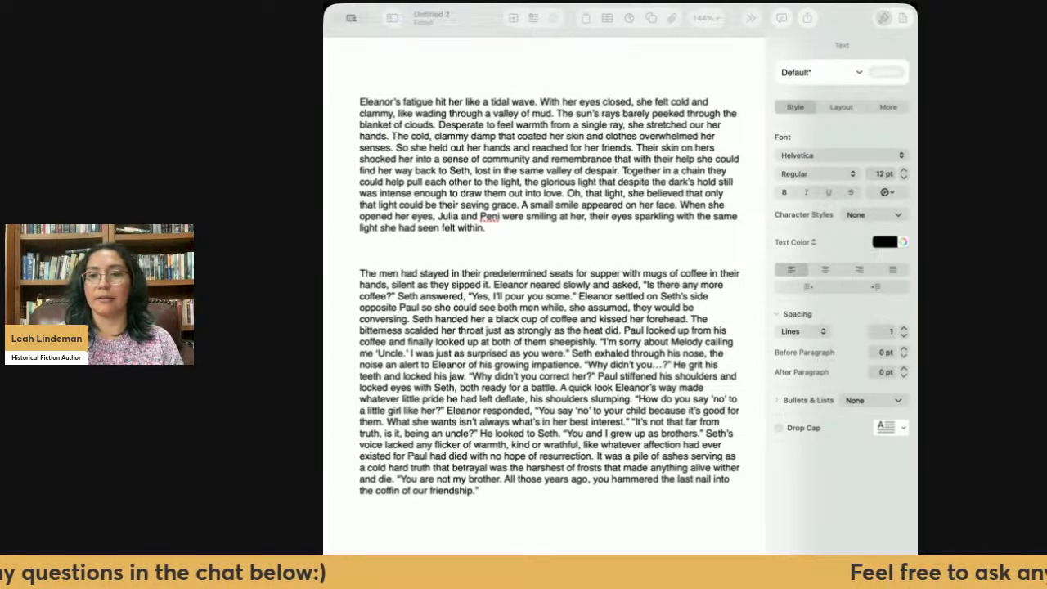